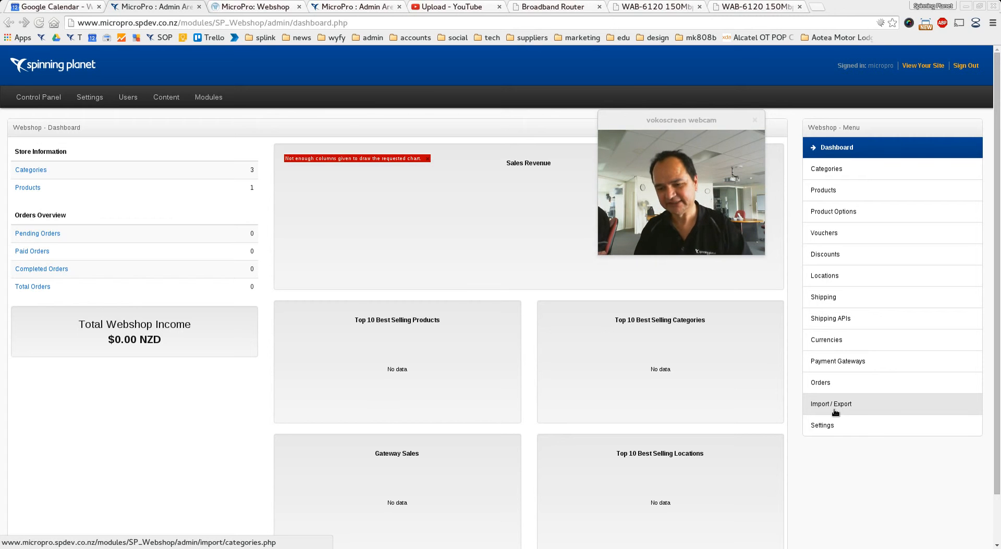
# Open the webshop's currency list and bring up the New Zealand currency's details for editing
pyautogui.click(823, 342)
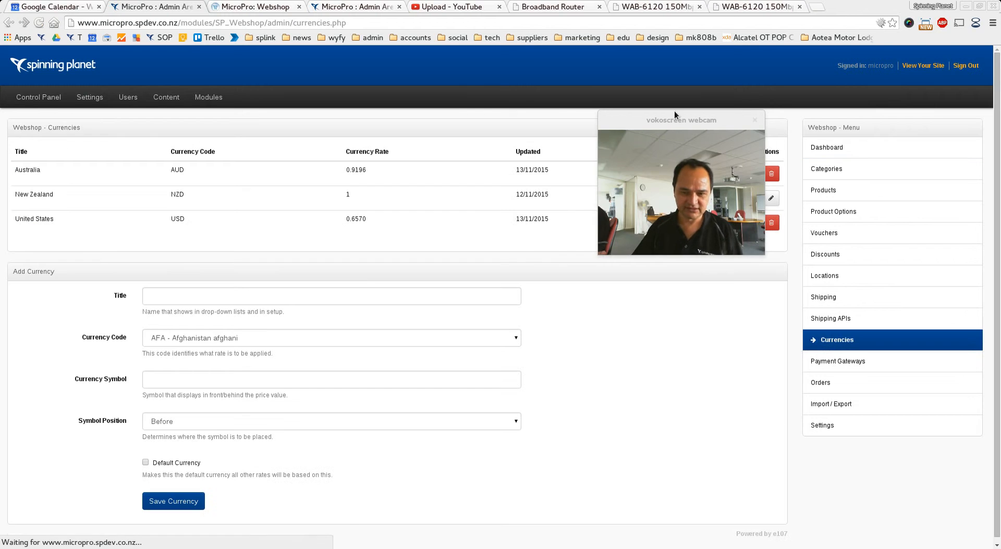
pyautogui.moveTo(668, 120); pyautogui.dragTo(736, 280)
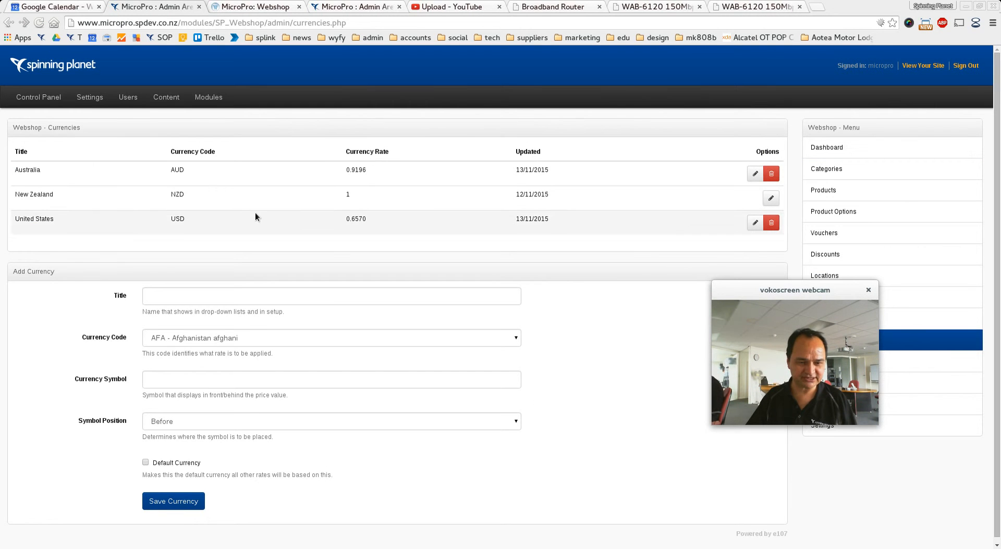
pyautogui.click(771, 199)
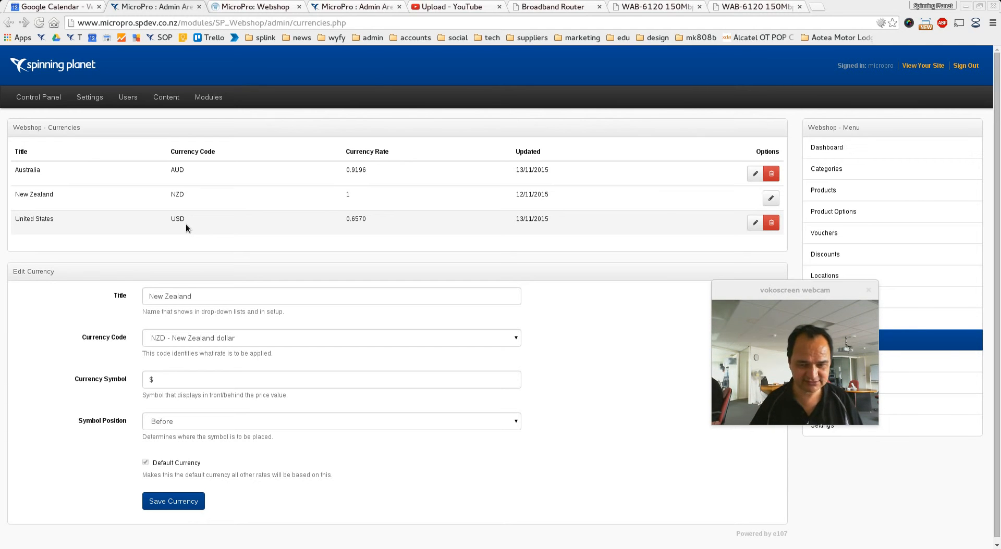
pyautogui.moveTo(825, 292); pyautogui.dragTo(633, 246)
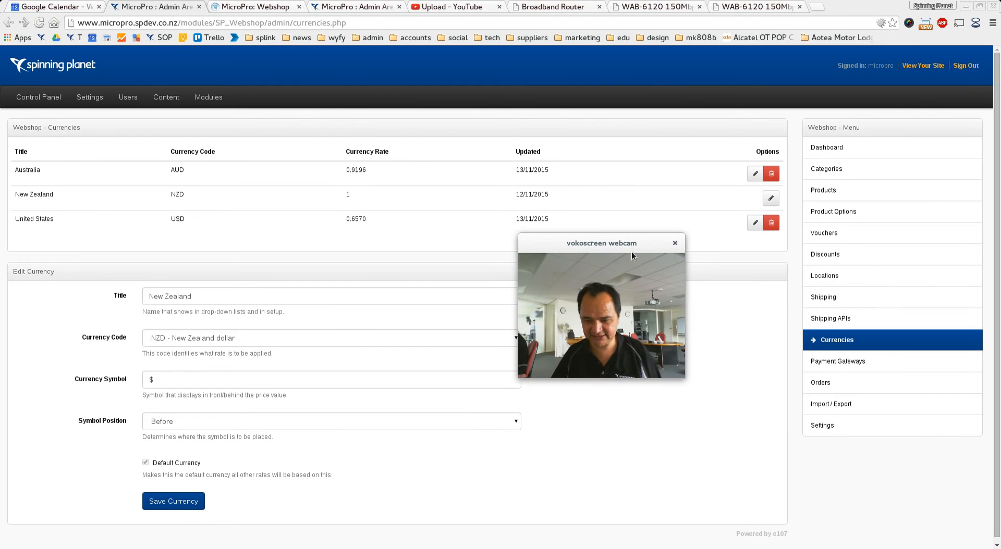
# Open the payment gateways and view the edit forms for the Paystation credit card, PayPal and Bank Transfer gateways
pyautogui.click(859, 362)
pyautogui.moveTo(625, 239); pyautogui.dragTo(676, 381)
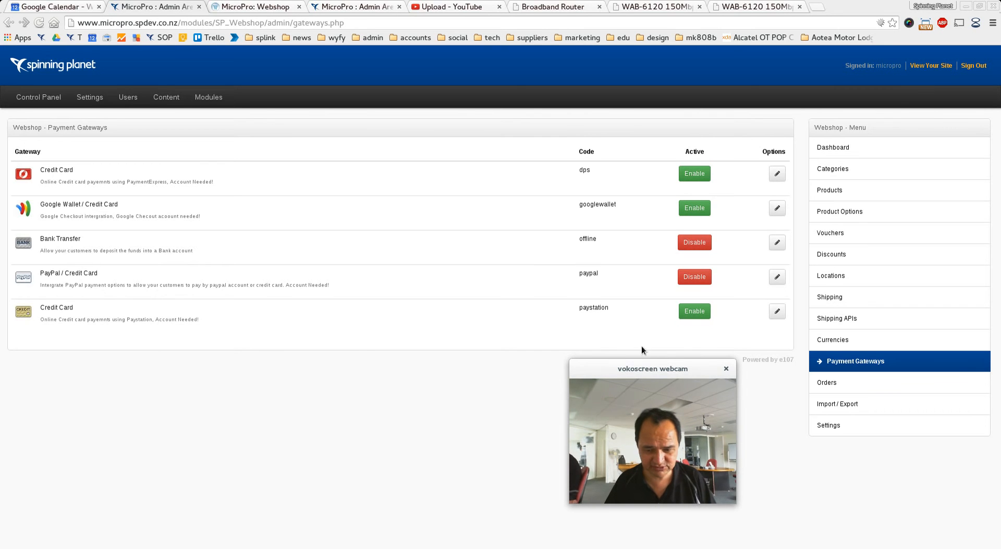
pyautogui.click(776, 316)
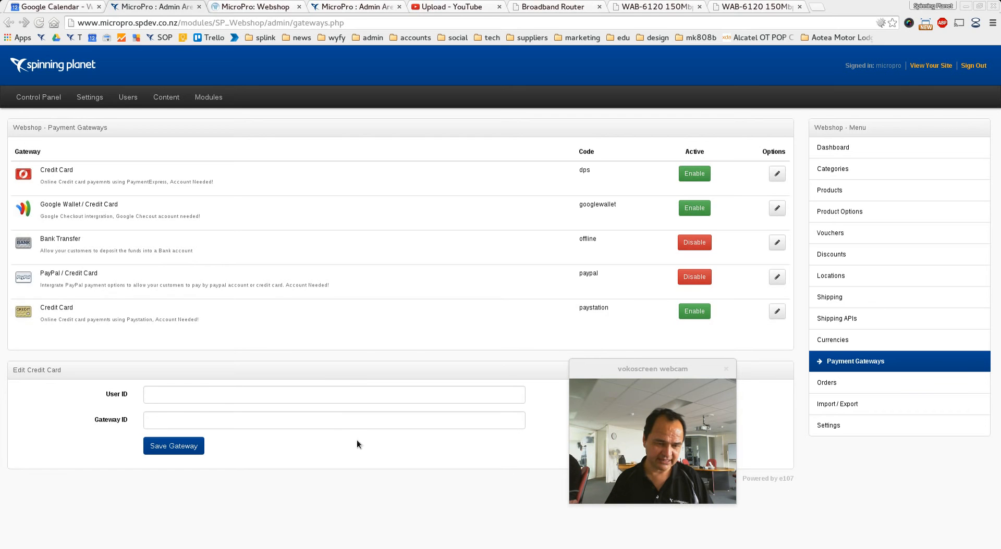
pyautogui.click(219, 398)
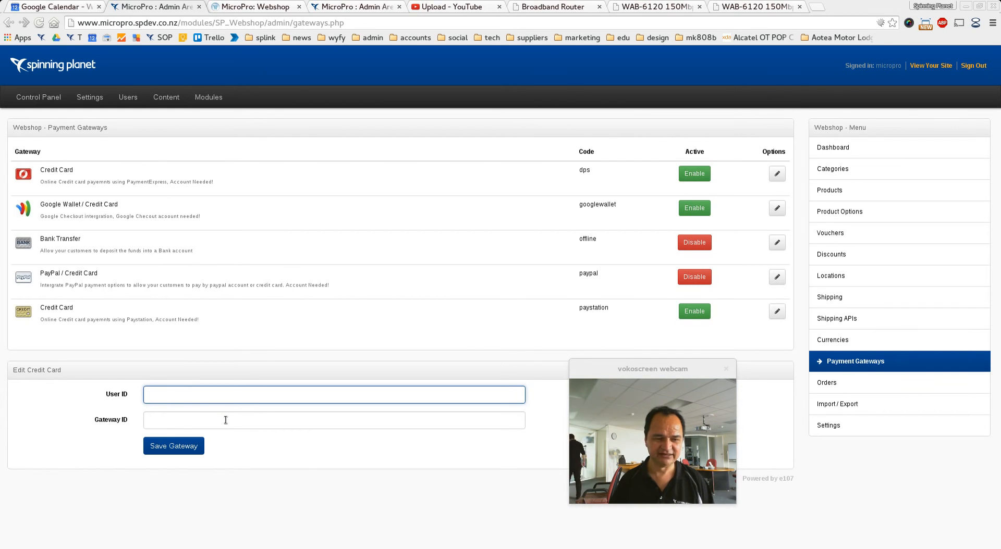
pyautogui.click(776, 278)
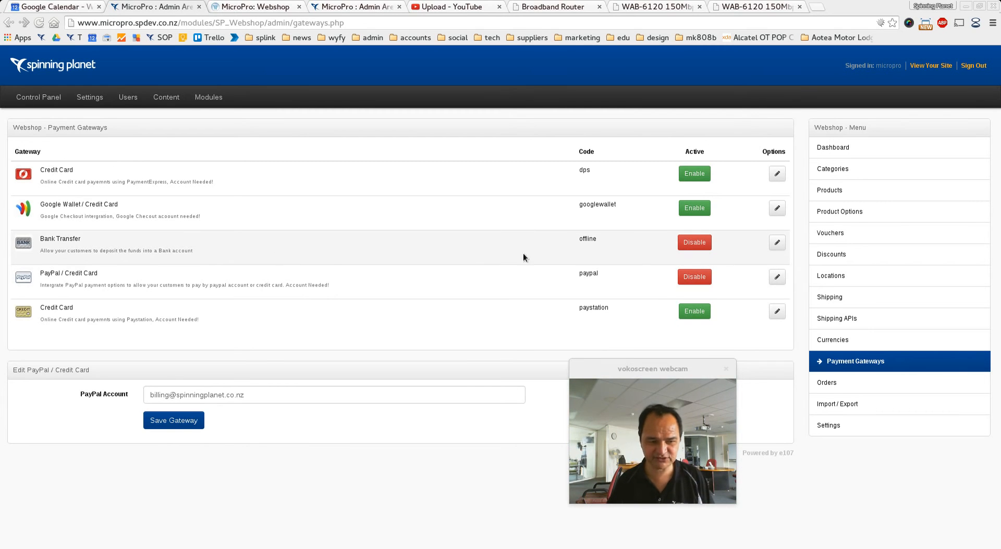
pyautogui.click(777, 243)
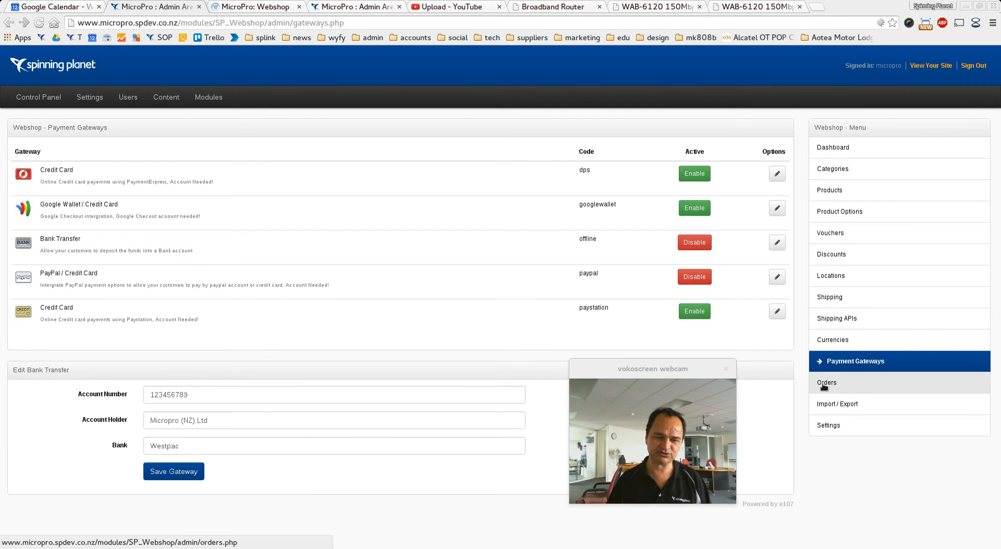
# Return to the control panel and open the Webshop module's settings page
pyautogui.click(49, 102)
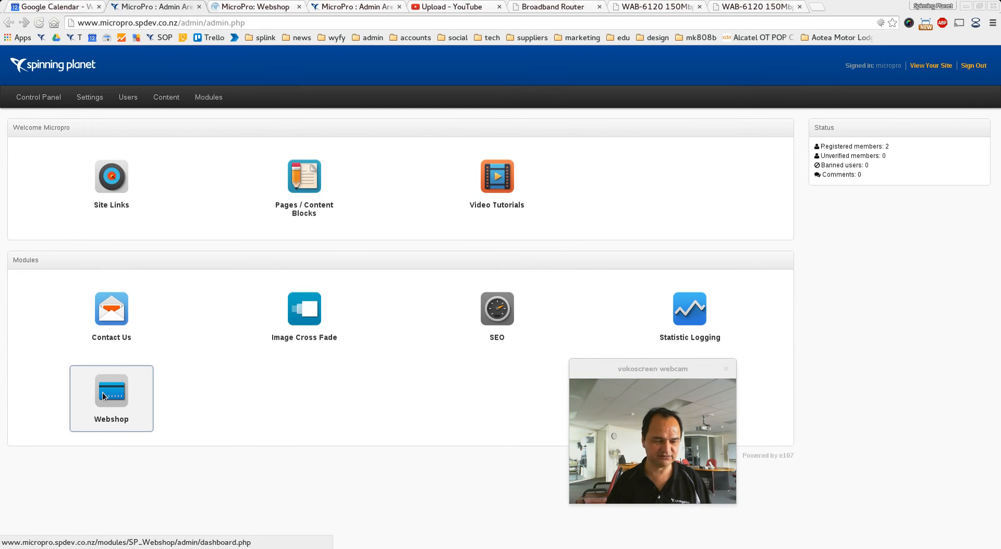
pyautogui.click(103, 396)
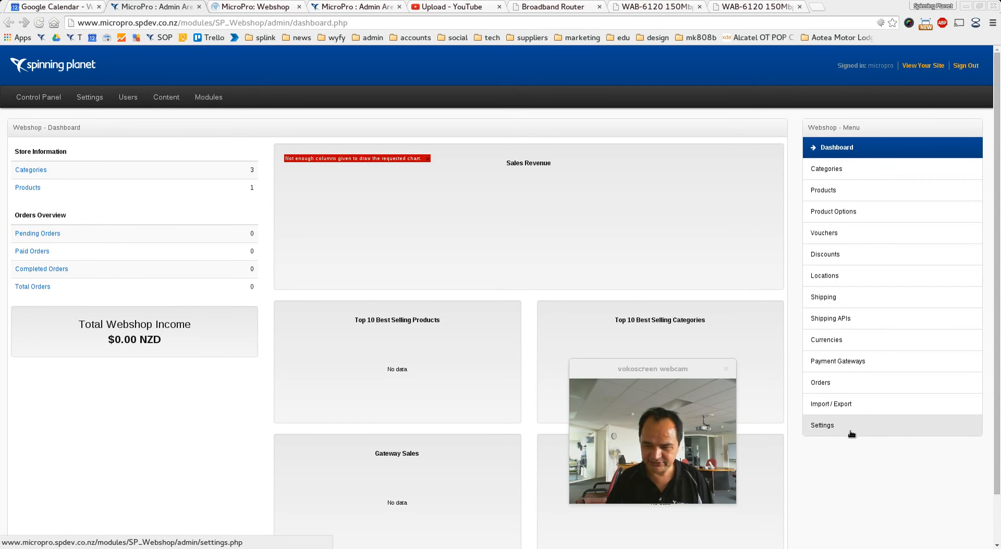
pyautogui.click(830, 428)
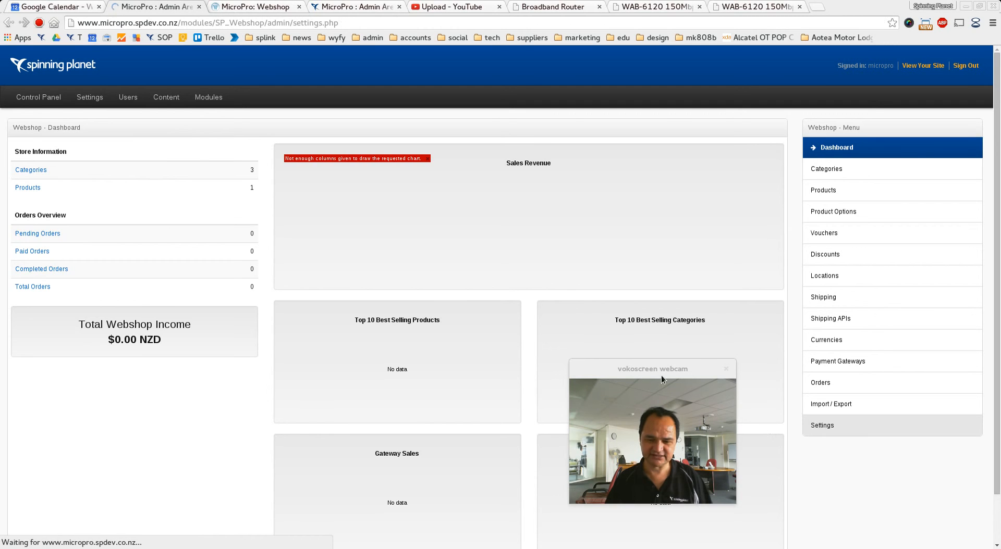
pyautogui.moveTo(661, 369); pyautogui.dragTo(674, 80)
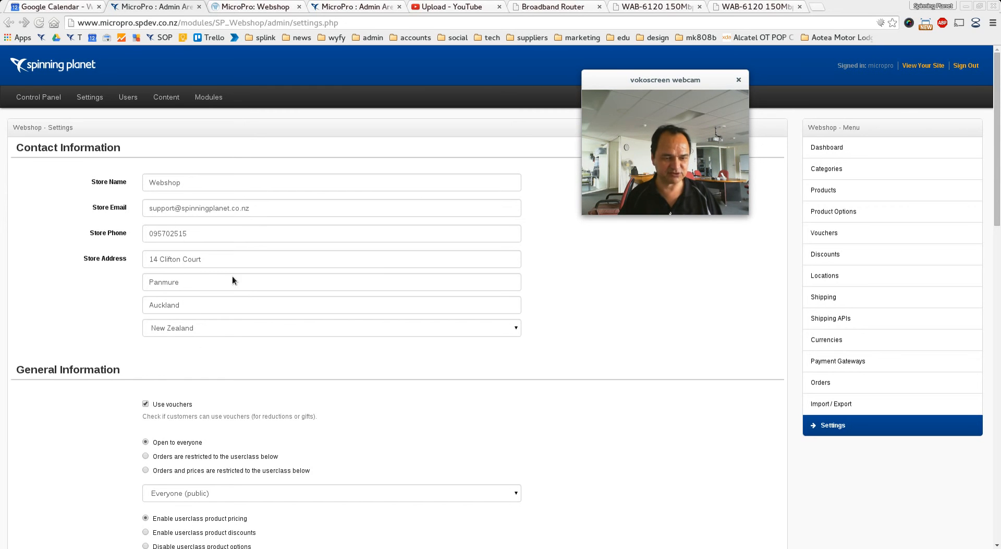
# Review the webshop's general settings, from vouchers and userclass restrictions to stock warning level, new product age and combination shipping
pyautogui.scroll(-7, 402, 373)
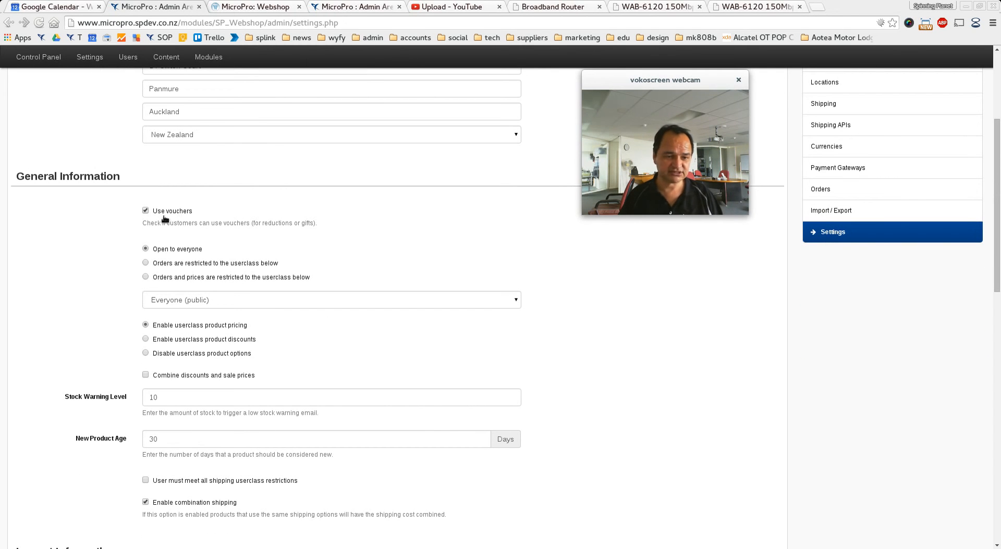
pyautogui.scroll(-1, 214, 312)
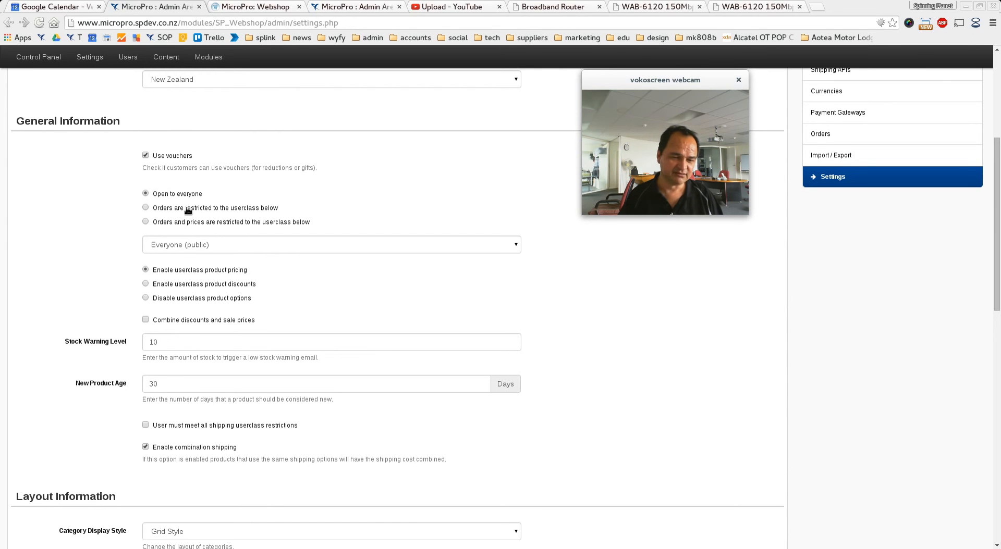
pyautogui.scroll(-1, 285, 297)
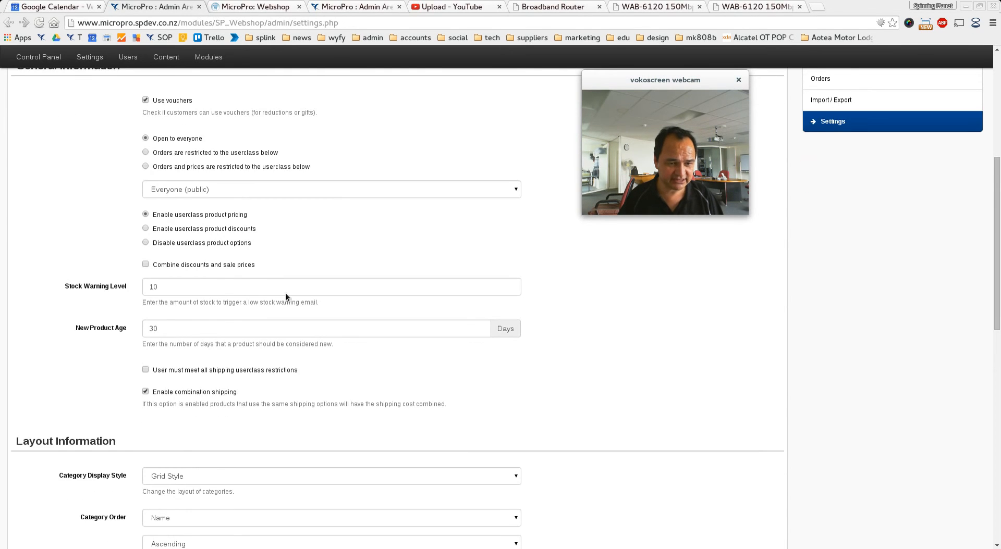
pyautogui.scroll(-1, 286, 298)
pyautogui.scroll(-1, 286, 297)
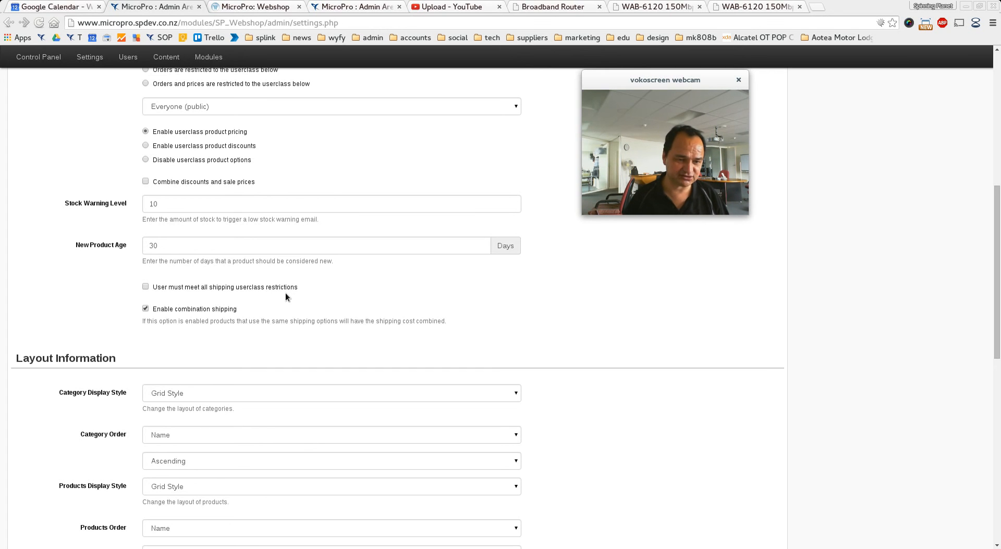
pyautogui.scroll(-2, 286, 293)
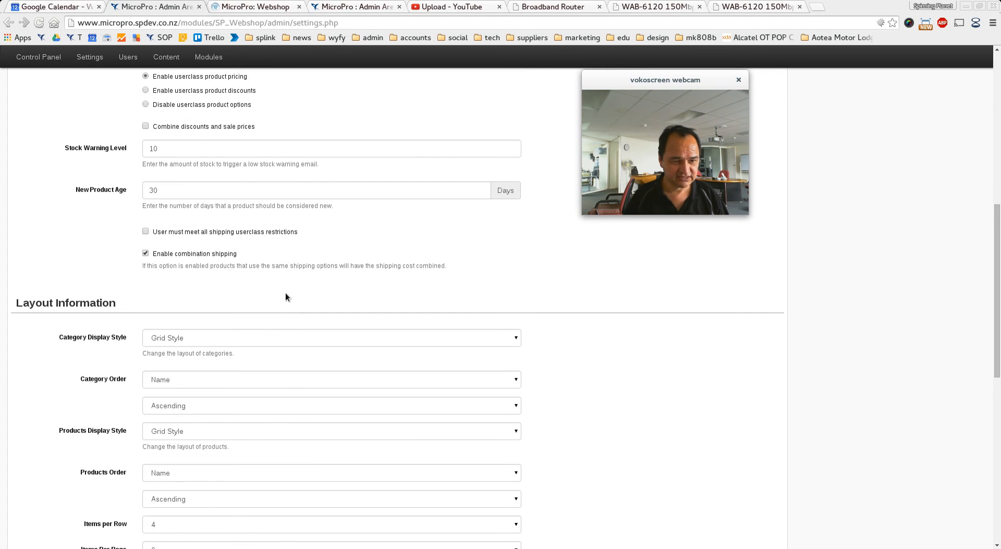
pyautogui.scroll(-1, 286, 293)
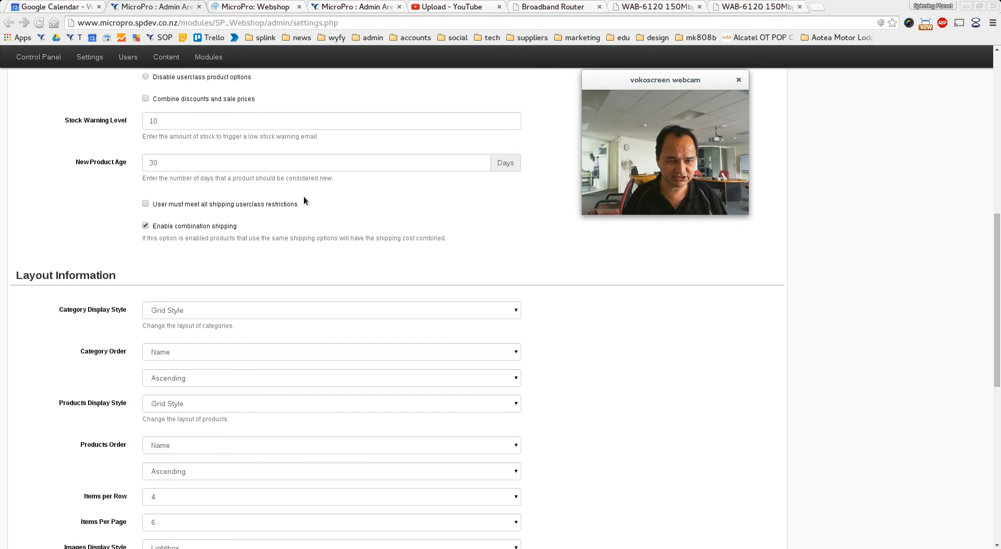
pyautogui.click(168, 164)
pyautogui.click(168, 164)
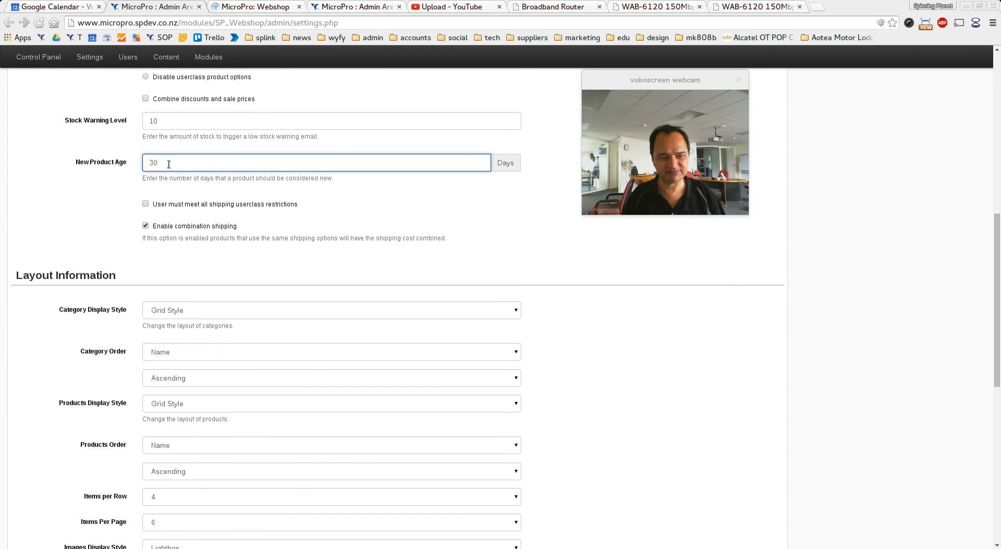
# Review the webshop's layout settings for categories, products and images, and the tax information section
pyautogui.scroll(-5, 278, 221)
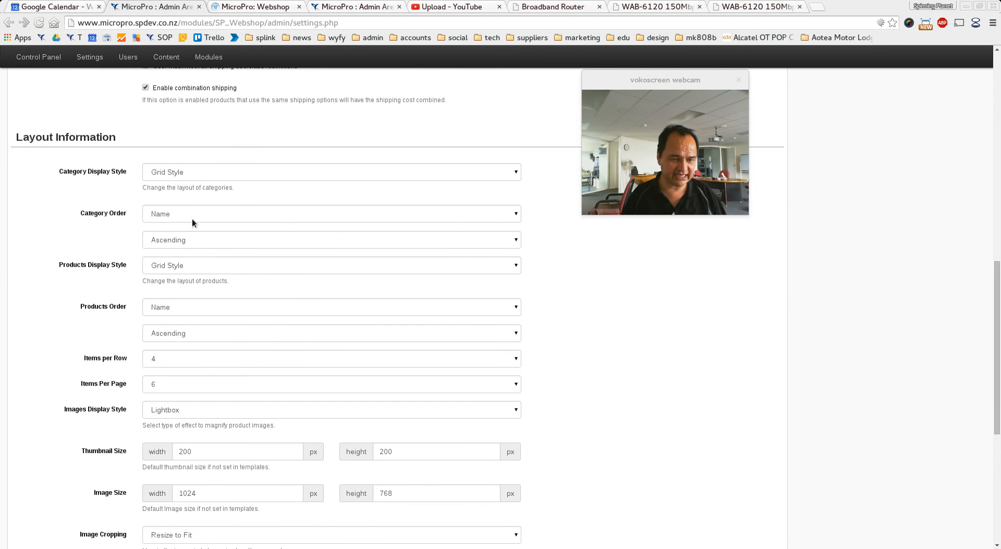
pyautogui.scroll(-2, 192, 217)
pyautogui.scroll(-3, 172, 317)
pyautogui.scroll(-3, 215, 282)
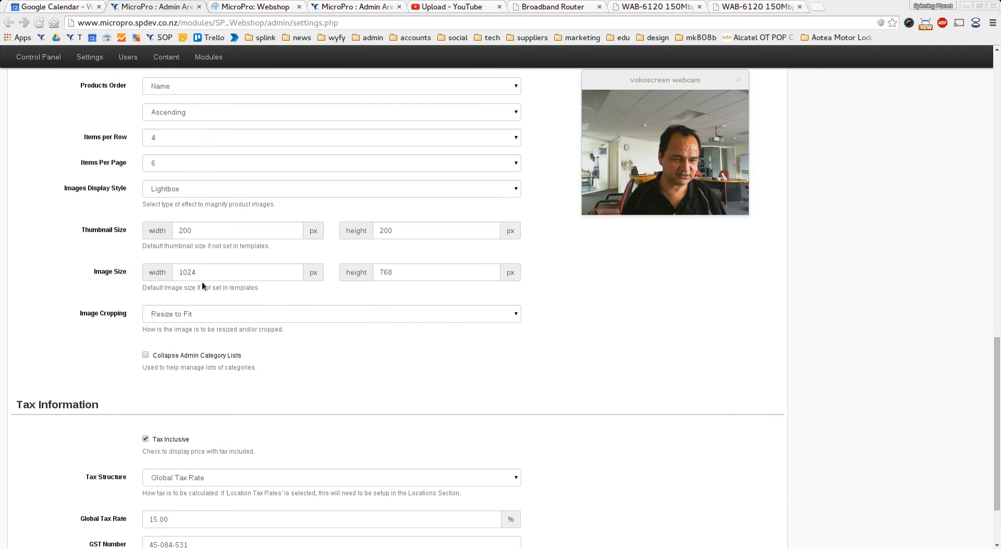
pyautogui.scroll(-3, 229, 317)
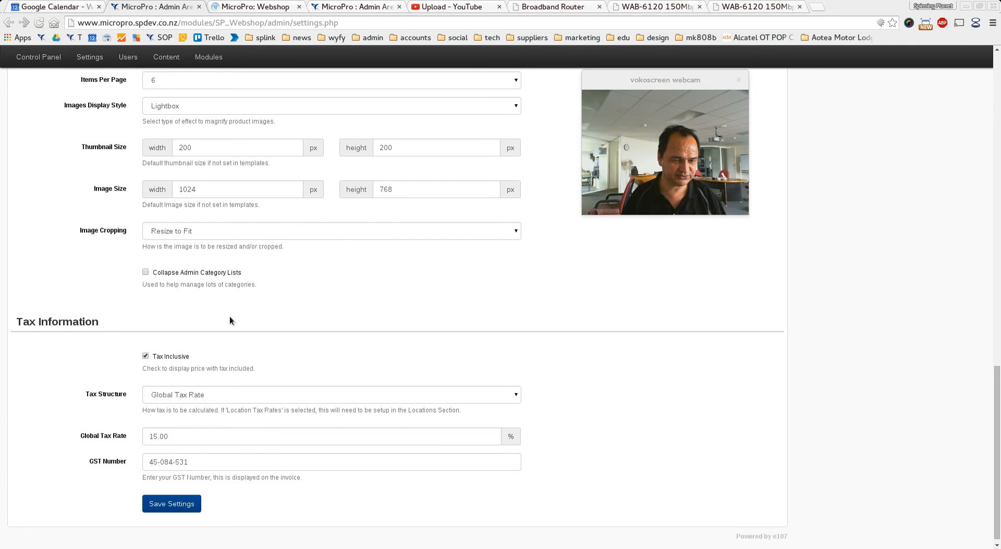
pyautogui.scroll(-1, 229, 321)
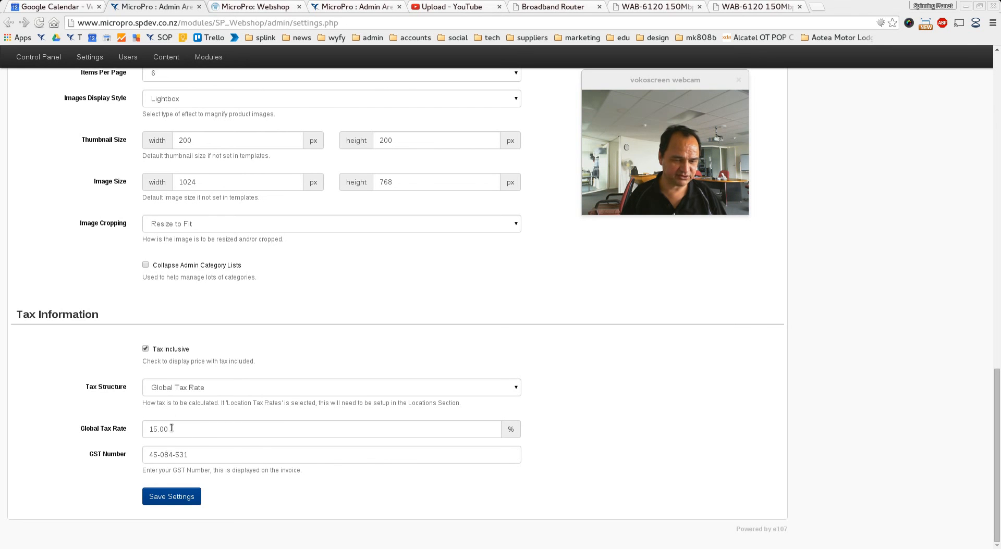
# Change the webshop's tax structure to Location Tax Rates
pyautogui.click(231, 390)
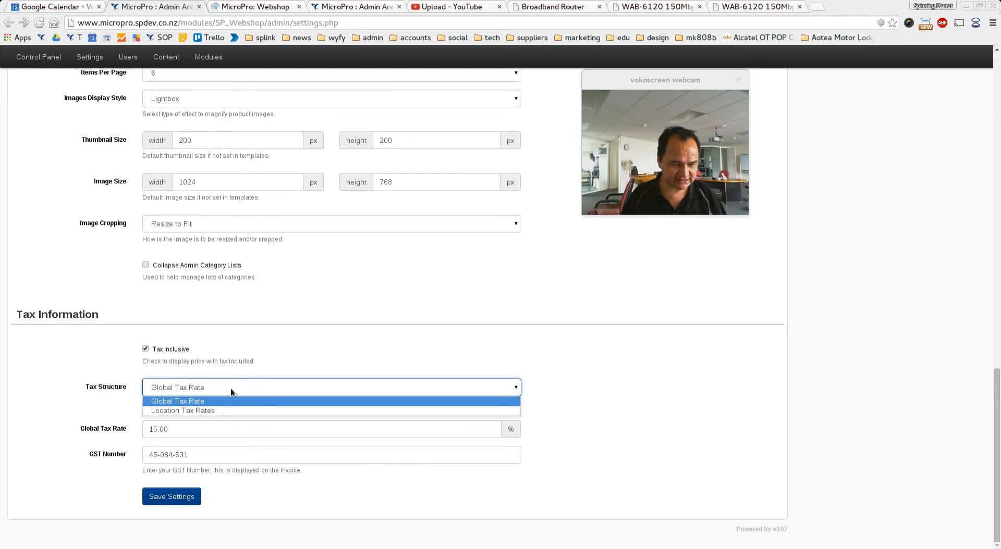
pyautogui.click(231, 389)
pyautogui.click(230, 389)
pyautogui.click(233, 407)
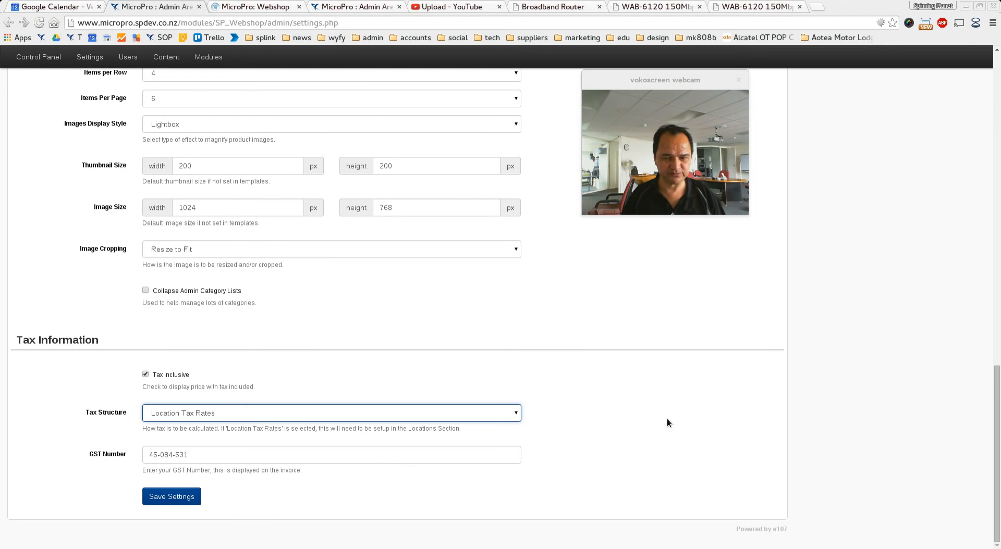
pyautogui.scroll(12, 667, 418)
pyautogui.scroll(4, 652, 347)
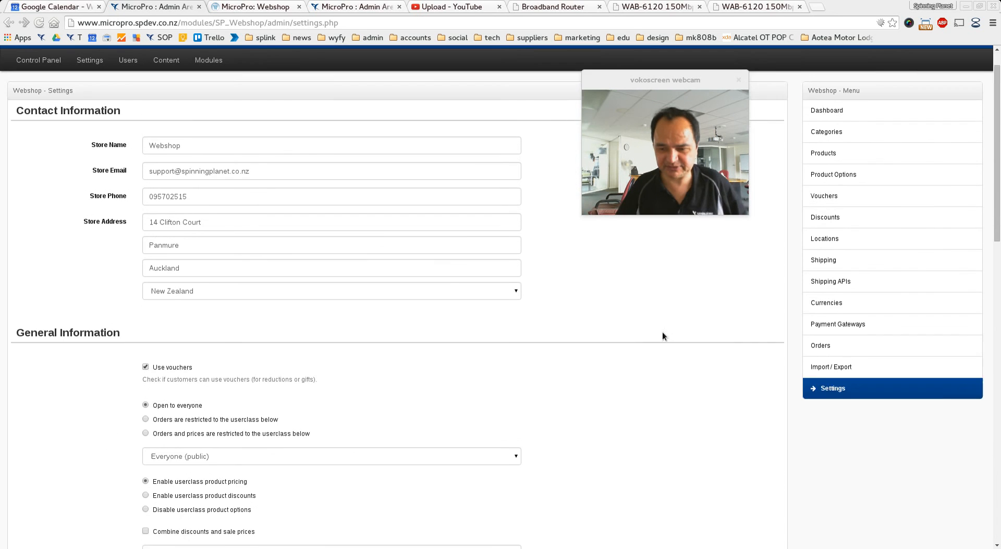